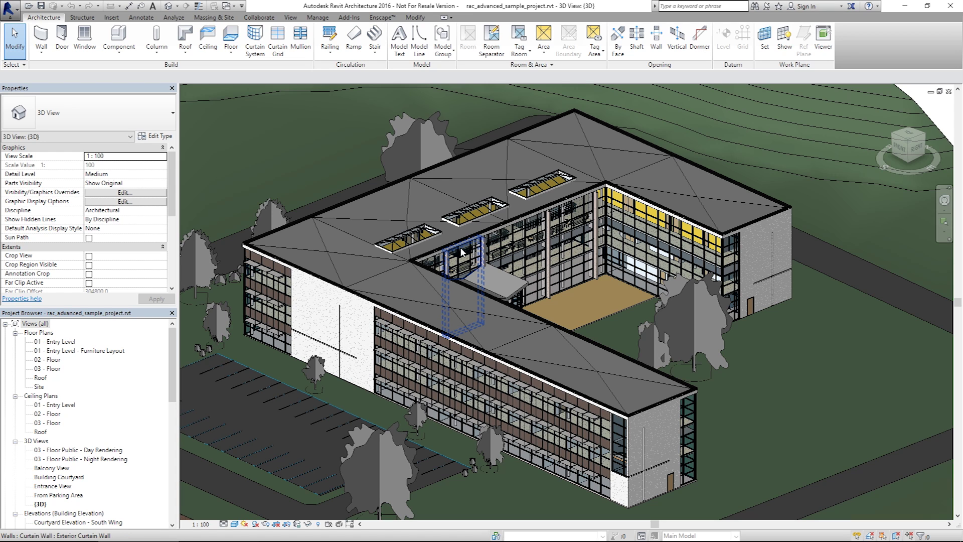
- Select the Entrance View as the Enscape view and start the real-time walkthrough
{"action": "left_click", "coordinate": [385, 19]}
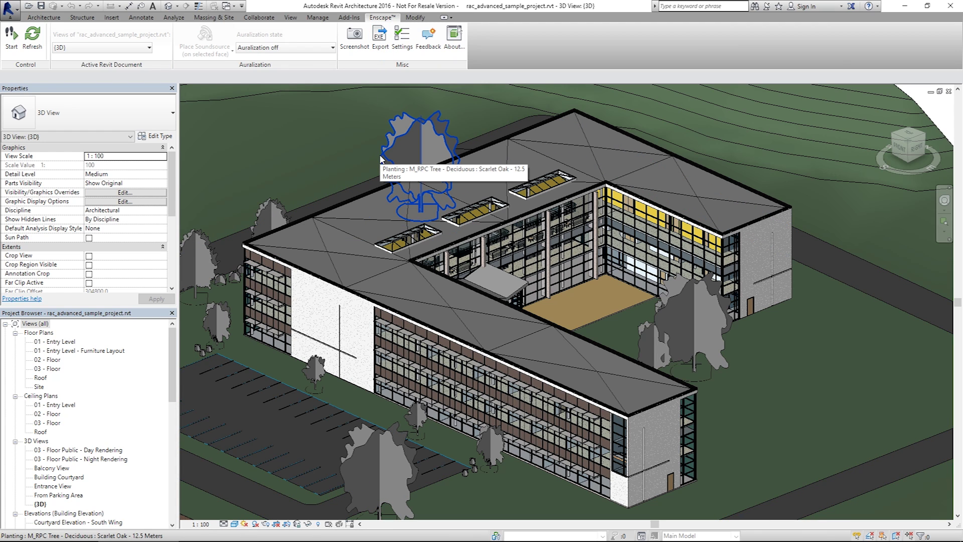
{"action": "left_click", "coordinate": [133, 48]}
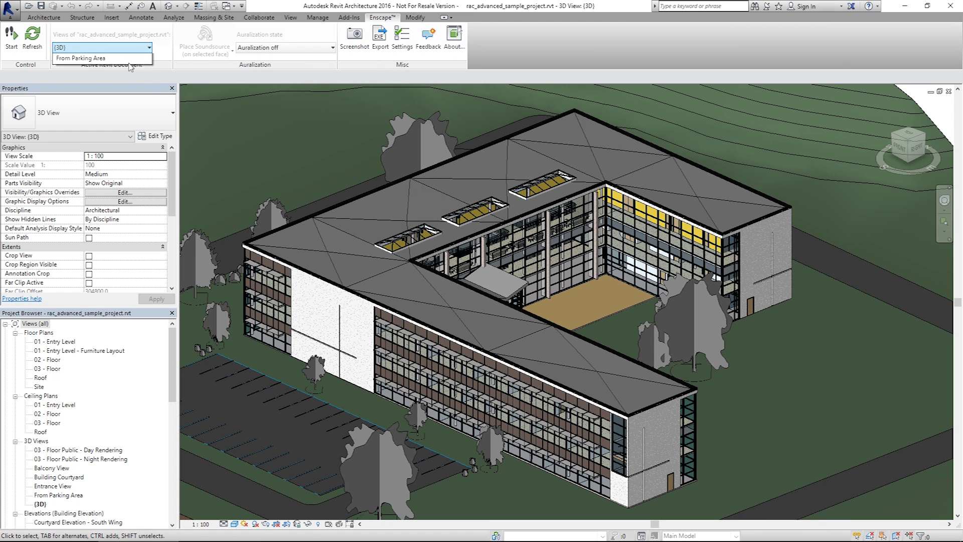
{"action": "left_click", "coordinate": [126, 114]}
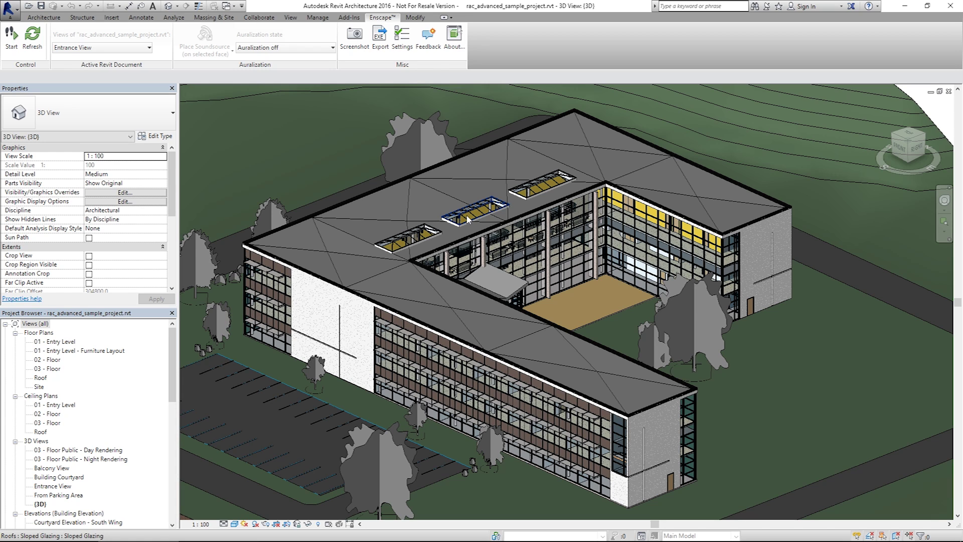
{"action": "left_click", "coordinate": [12, 41]}
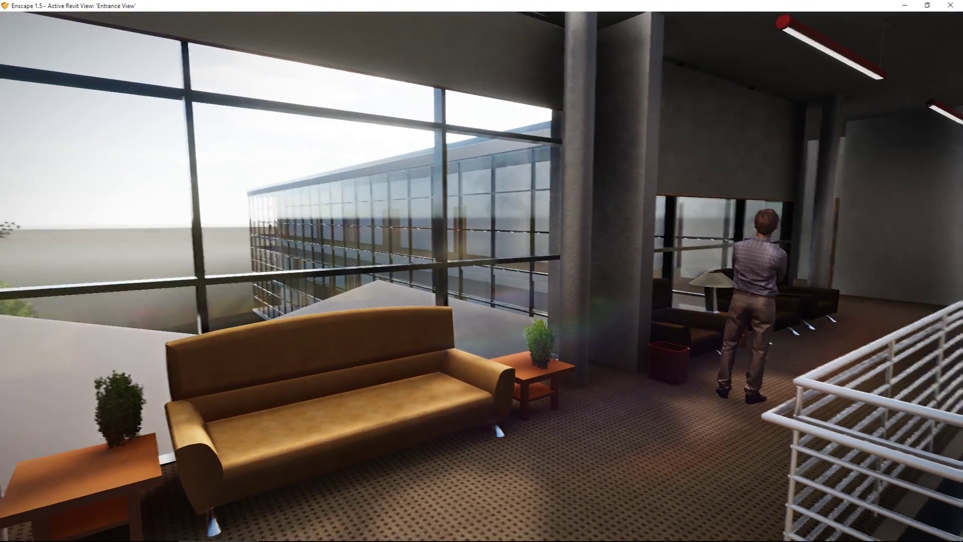
- Shift the walkthrough's time of day back to an earlier morning hour so low sunlight enters through the lounge windows
{"action": "left_click_drag", "start_coordinate": [743, 199], "coordinate": [765, 198]}
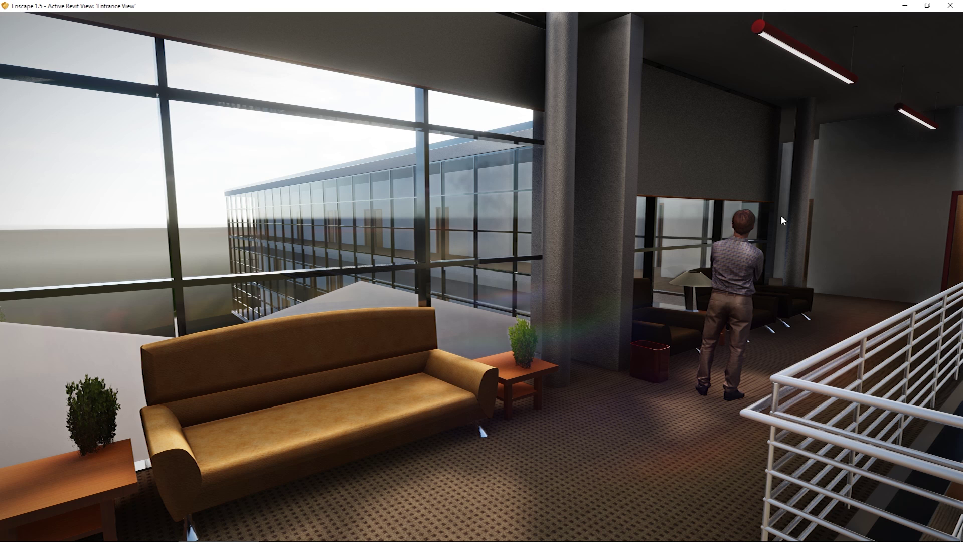
{"action": "key", "text": "u"}
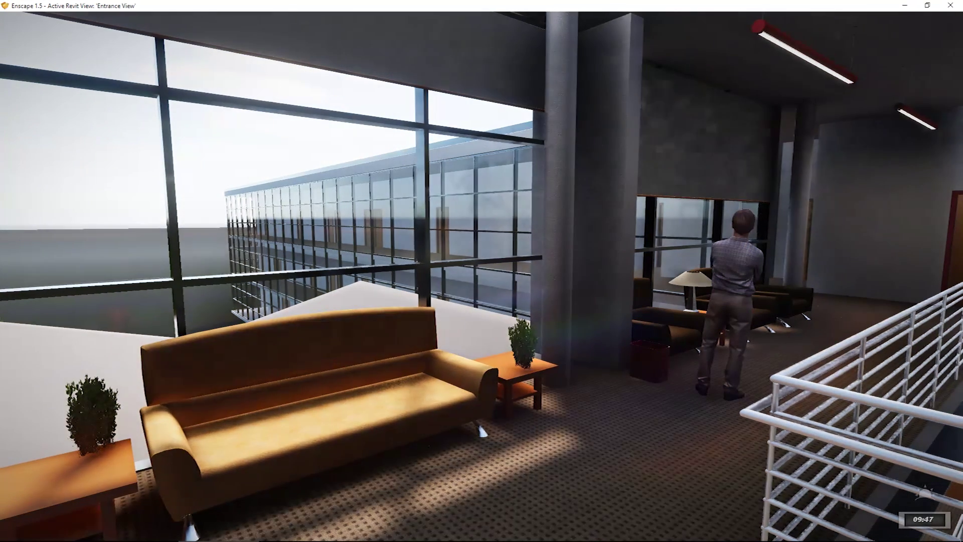
{"action": "key", "text": "u"}
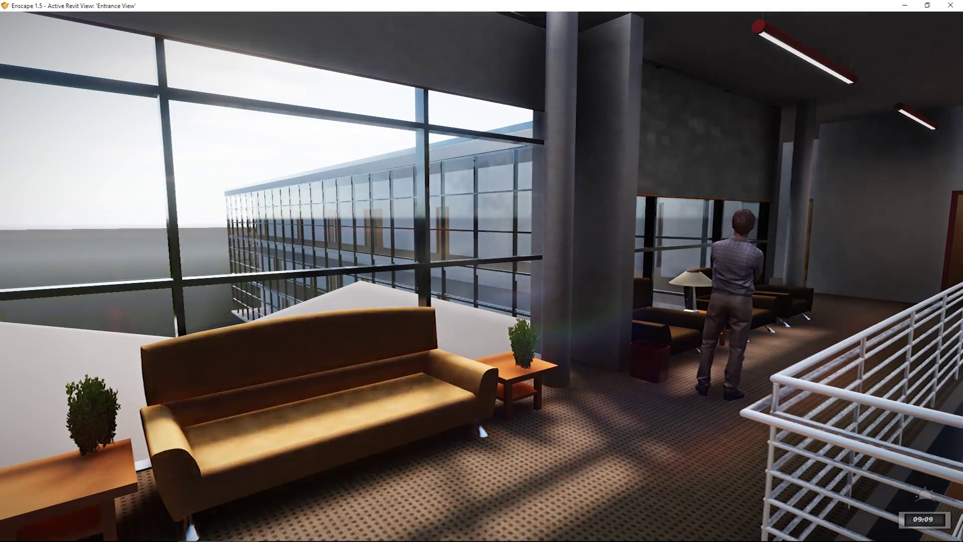
{"action": "key", "text": "u"}
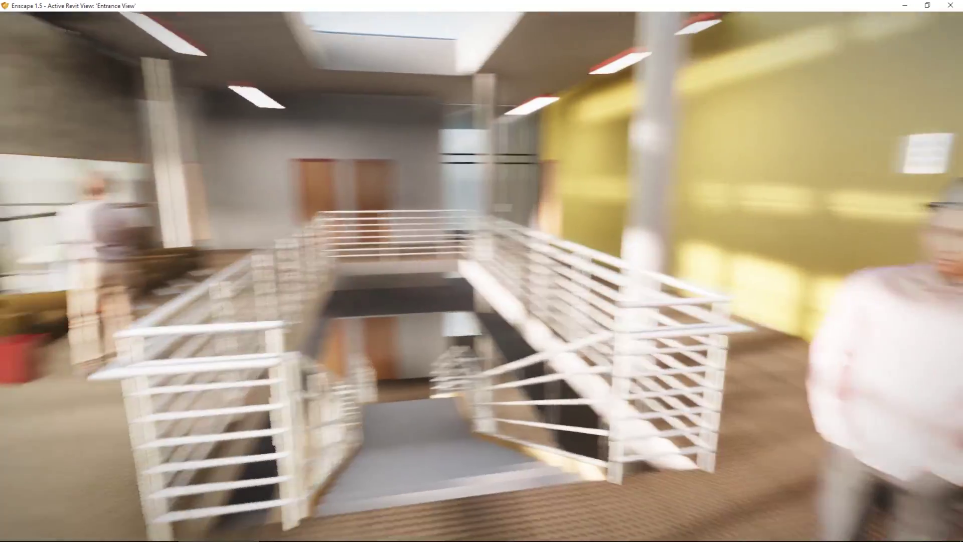
{"action": "left_click_drag", "start_coordinate": [482, 233], "coordinate": [759, 233]}
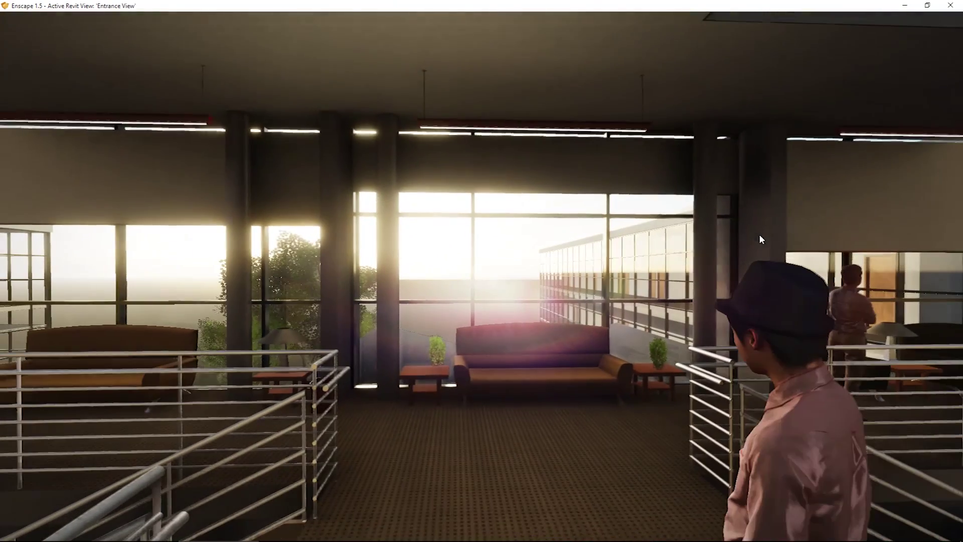
{"action": "key", "text": "u"}
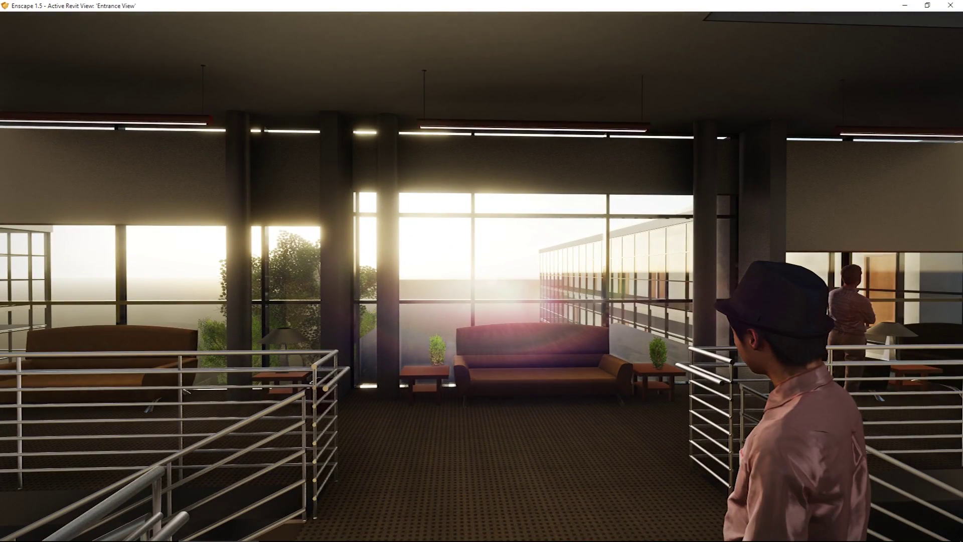
- Switch to Revit, open the Enscape image settings and show them over the walkthrough window
{"action": "mouse_move", "coordinate": [299, 539]}
{"action": "left_click", "coordinate": [138, 531]}
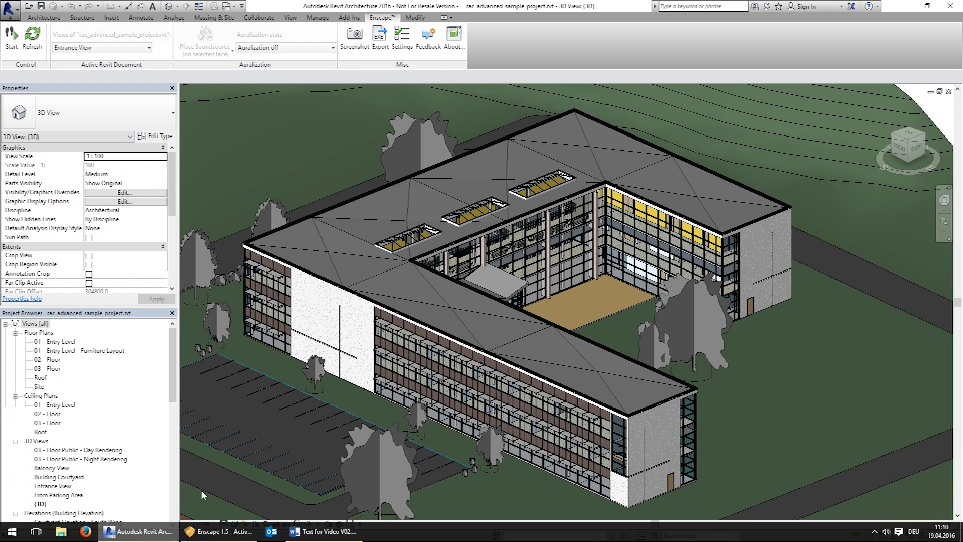
{"action": "left_click", "coordinate": [402, 36]}
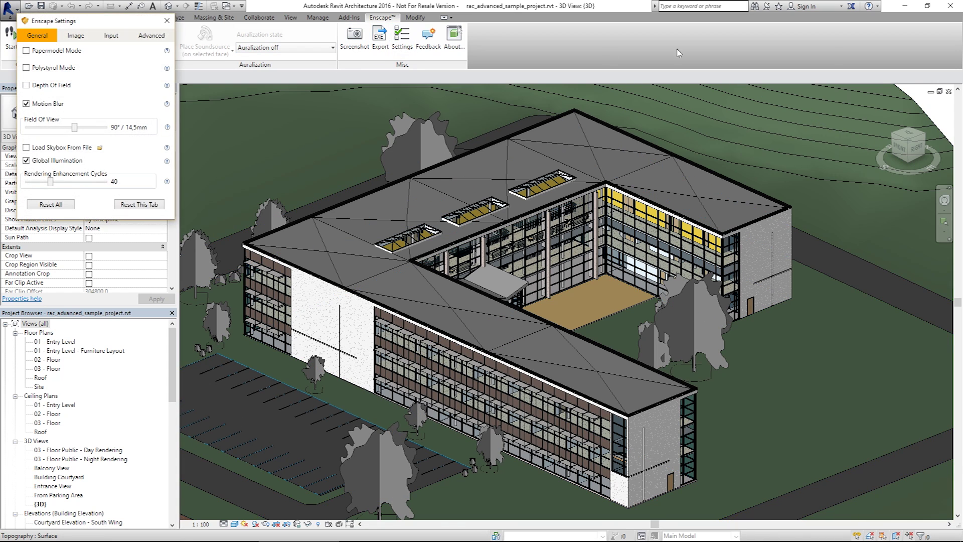
{"action": "left_click", "coordinate": [911, 7]}
{"action": "left_click", "coordinate": [73, 36]}
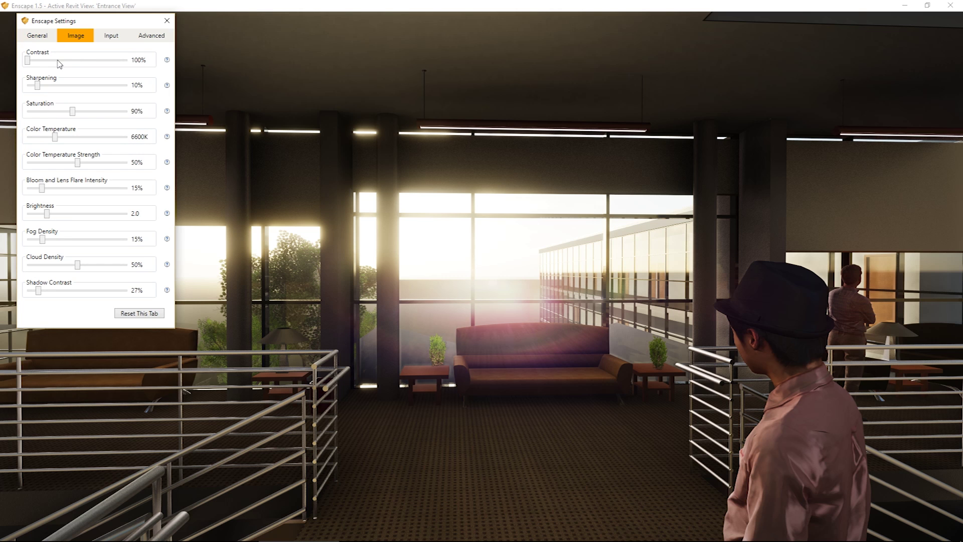
- Set the rendering's contrast to 133%, sharpening to 38% and shadow contrast to 120%
{"action": "left_click_drag", "start_coordinate": [29, 59], "coordinate": [70, 91]}
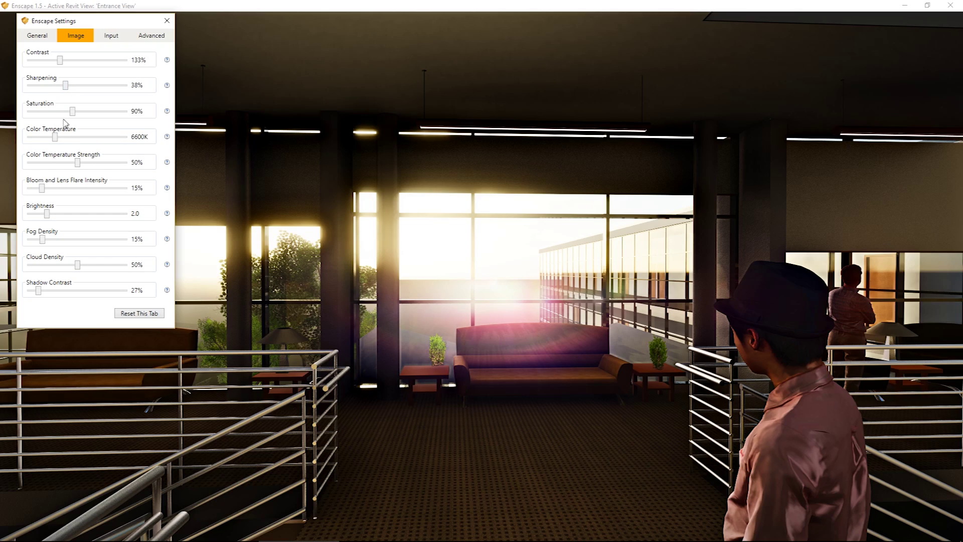
{"action": "left_click_drag", "start_coordinate": [36, 292], "coordinate": [75, 301]}
{"action": "left_click_drag", "start_coordinate": [473, 273], "coordinate": [563, 272]}
{"action": "key", "text": "w"}
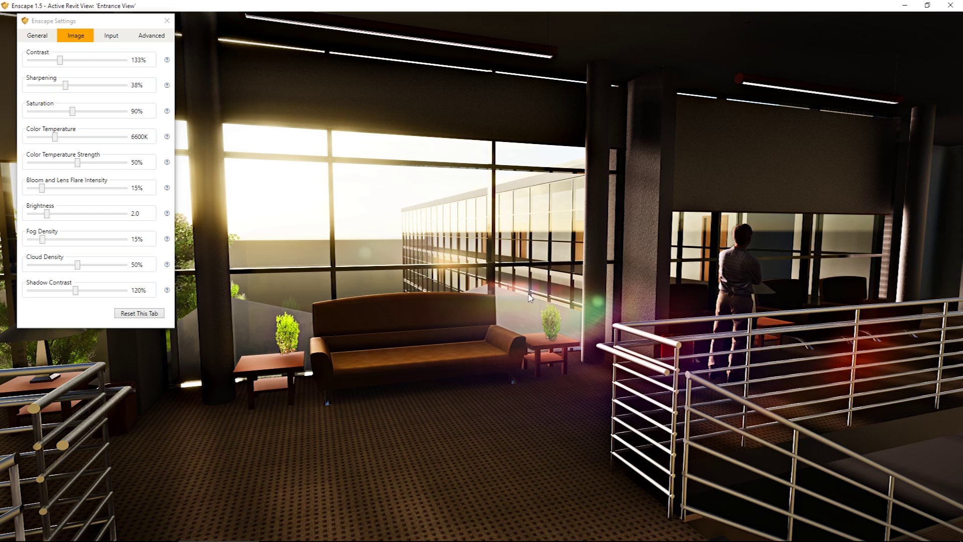
- Switch to Revit and export the walkthrough to the Desktop as the standalone Example_1.exe, replacing the existing file
{"action": "mouse_move", "coordinate": [329, 539]}
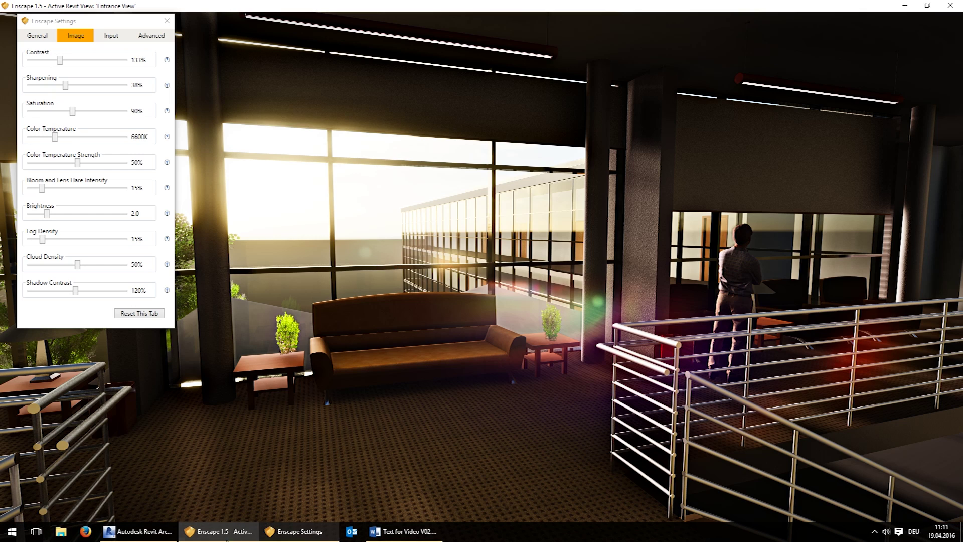
{"action": "left_click", "coordinate": [138, 531]}
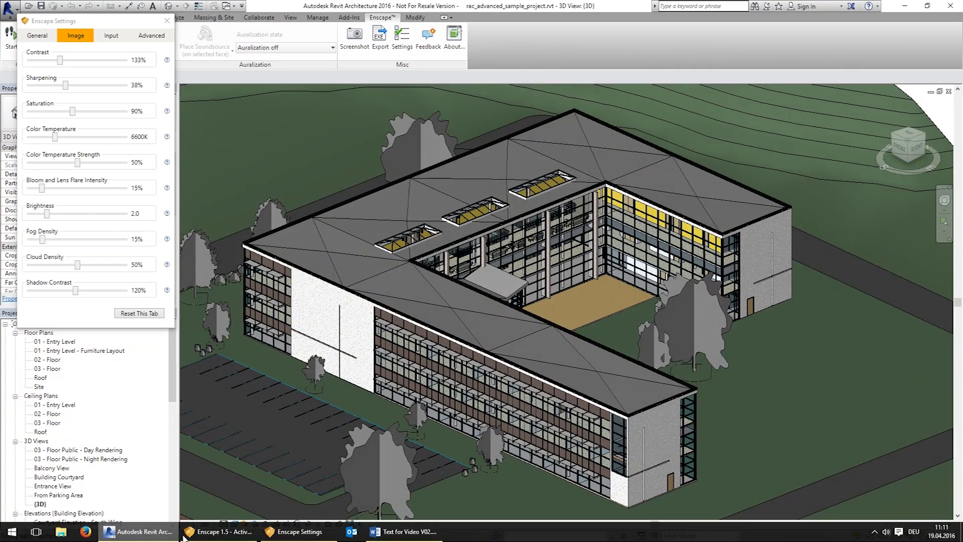
{"action": "left_click", "coordinate": [386, 47]}
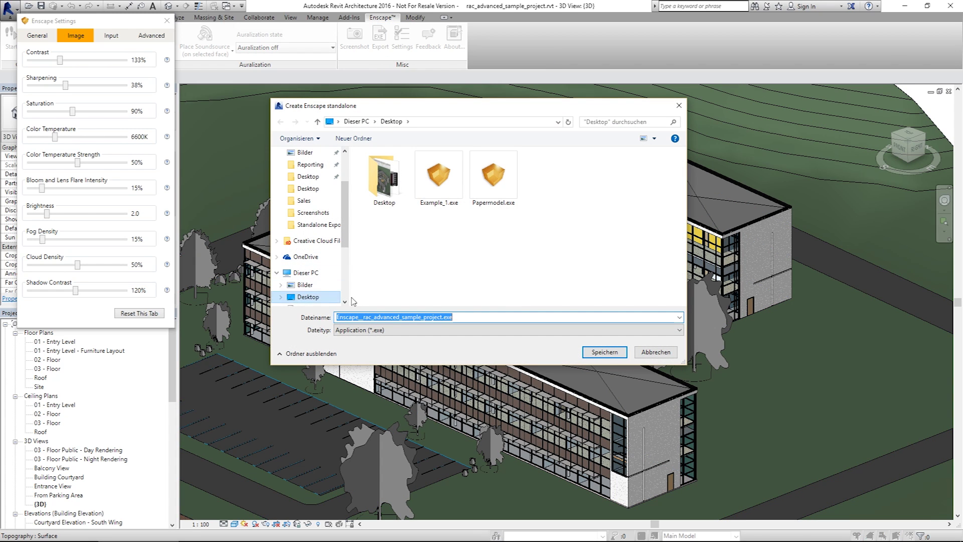
{"action": "left_click_drag", "start_coordinate": [442, 317], "coordinate": [215, 307]}
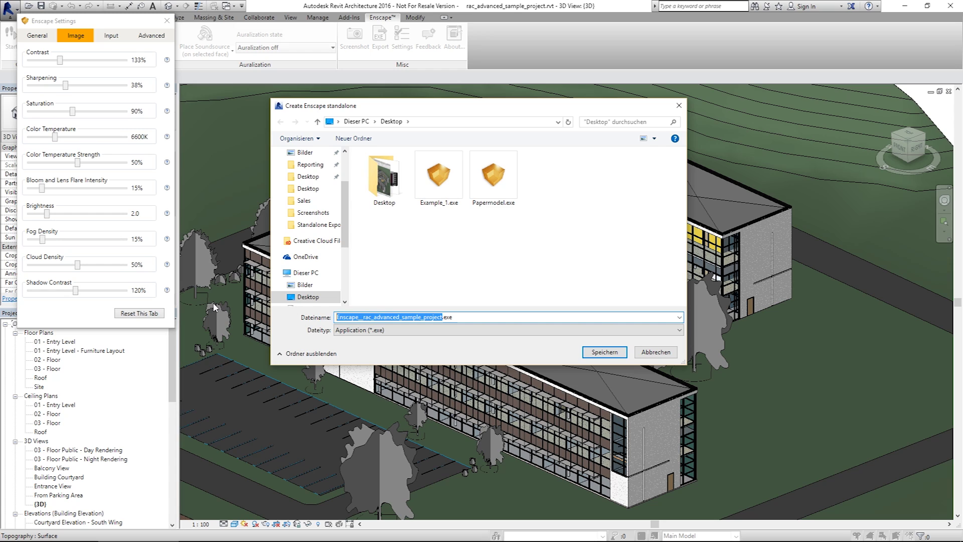
{"action": "key", "text": "BackSpace"}
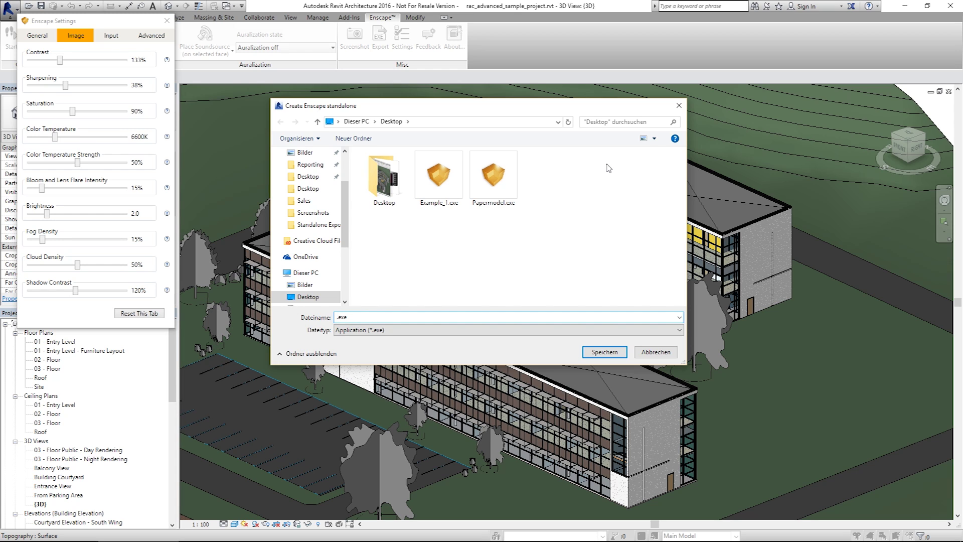
{"action": "type", "text": "Example_1"}
{"action": "key", "text": "Return"}
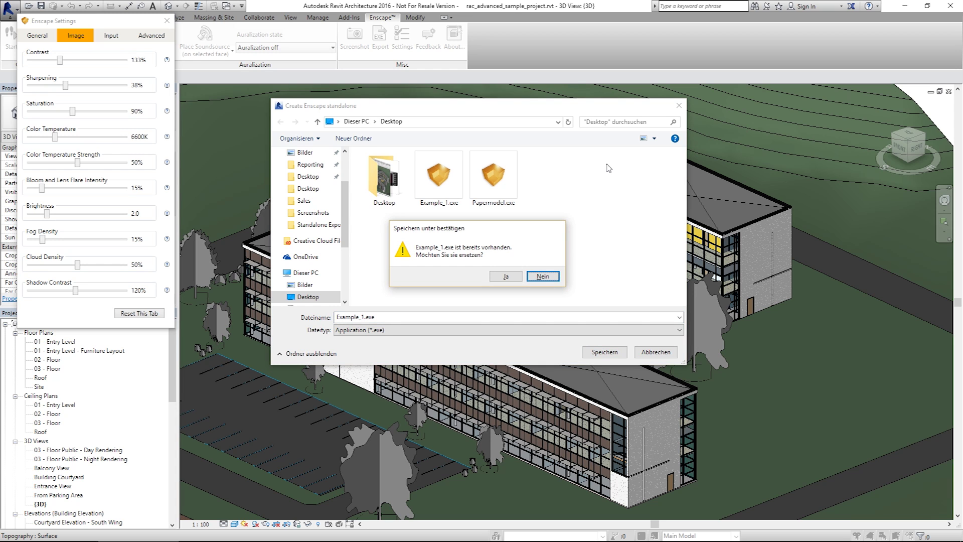
{"action": "key", "text": "Left"}
{"action": "key", "text": "Return"}
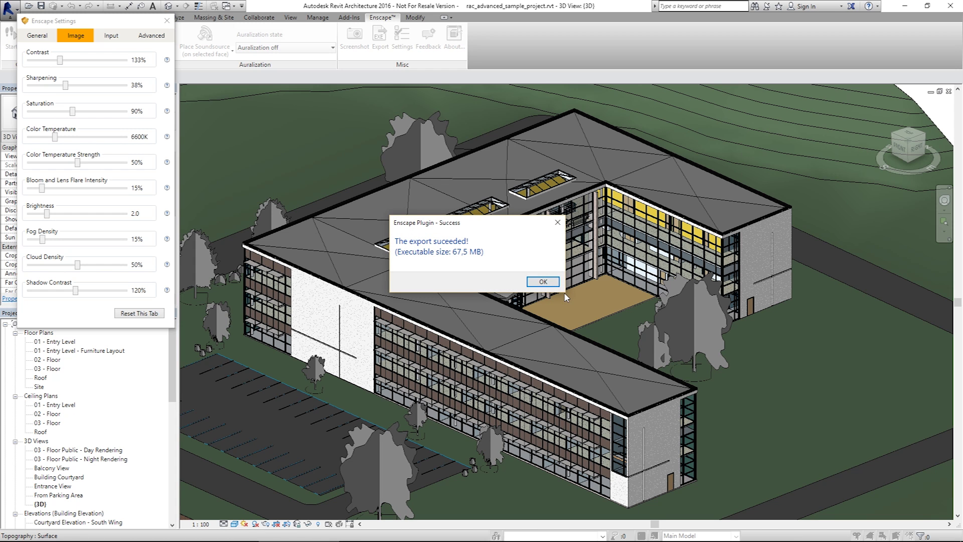
{"action": "left_click", "coordinate": [543, 282]}
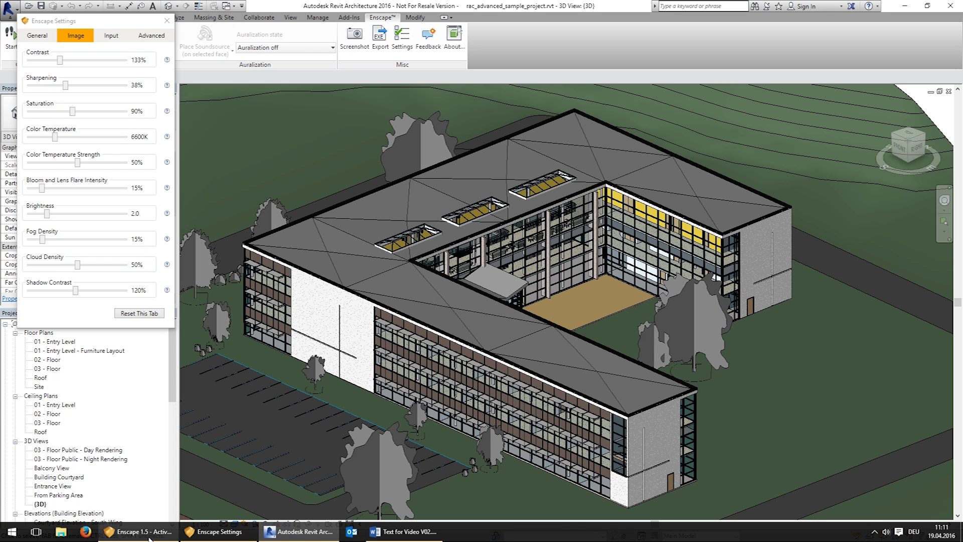
- Switch back to the Enscape walkthrough and close both its settings and the walkthrough window
{"action": "left_click", "coordinate": [157, 532]}
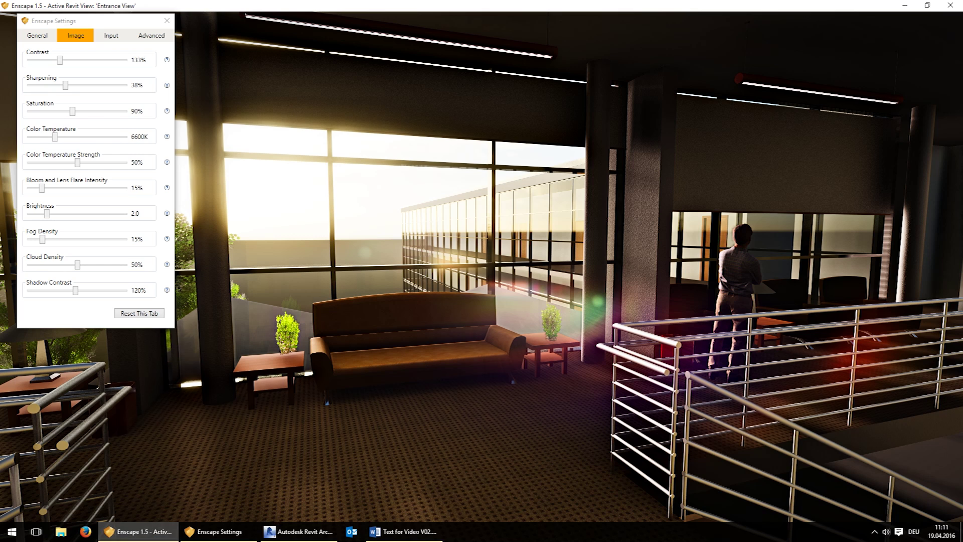
{"action": "left_click", "coordinate": [167, 25]}
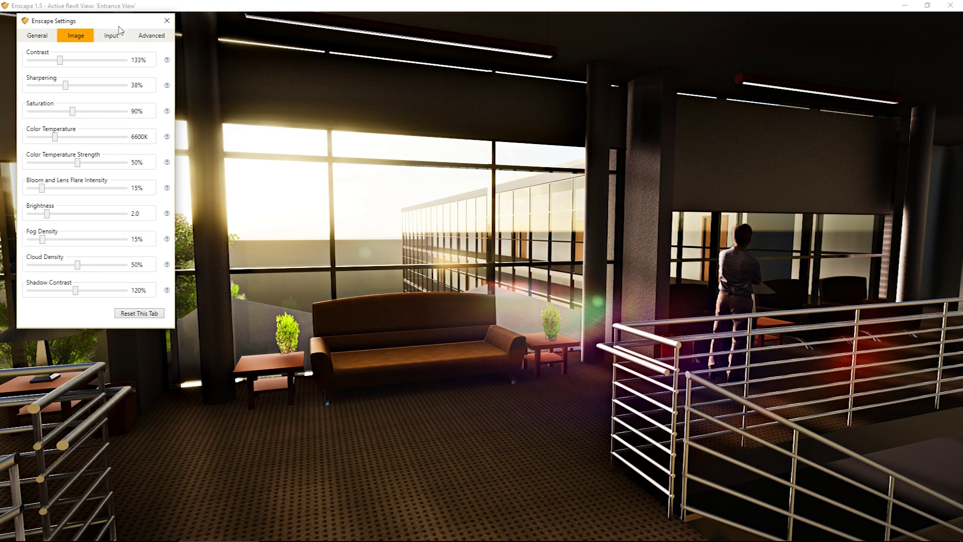
{"action": "left_click", "coordinate": [167, 21]}
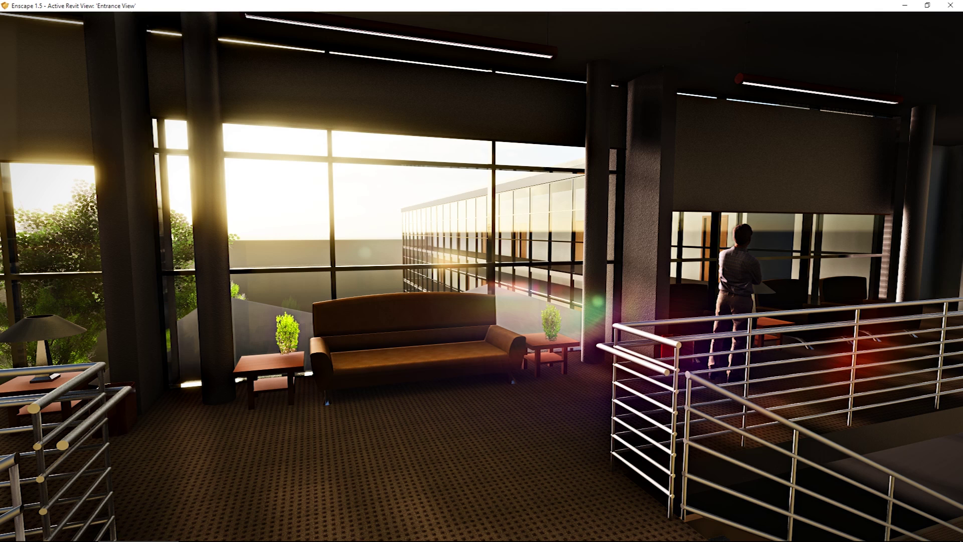
{"action": "left_click", "coordinate": [950, 5]}
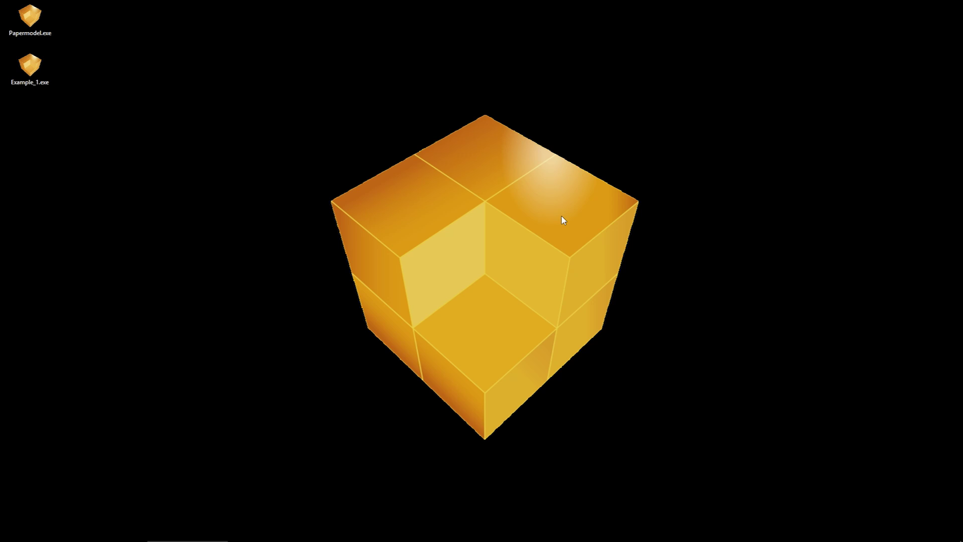
- Run the exported Example_1.exe from the desktop, walk through the lounge and stair area in a maximized window, and close it
{"action": "double_click", "coordinate": [40, 62]}
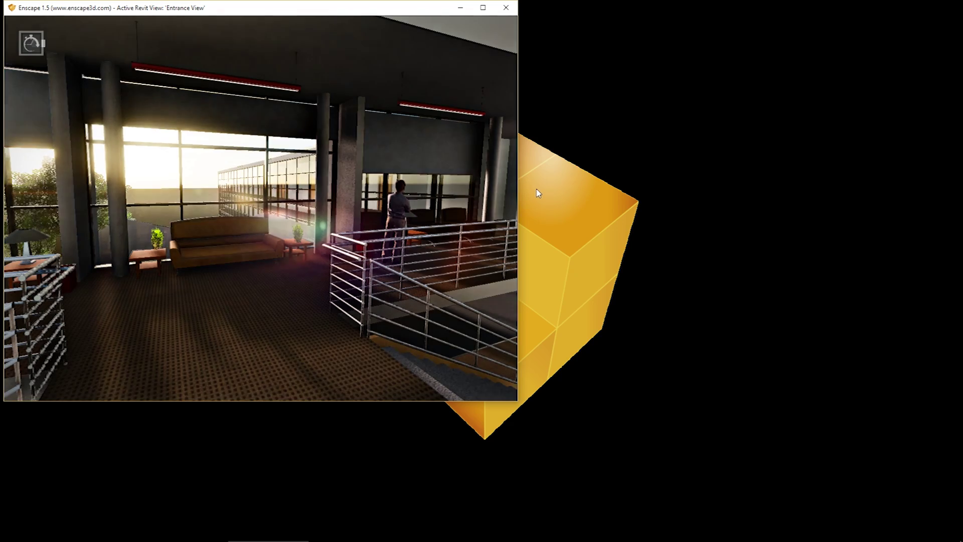
{"action": "left_click", "coordinate": [482, 7]}
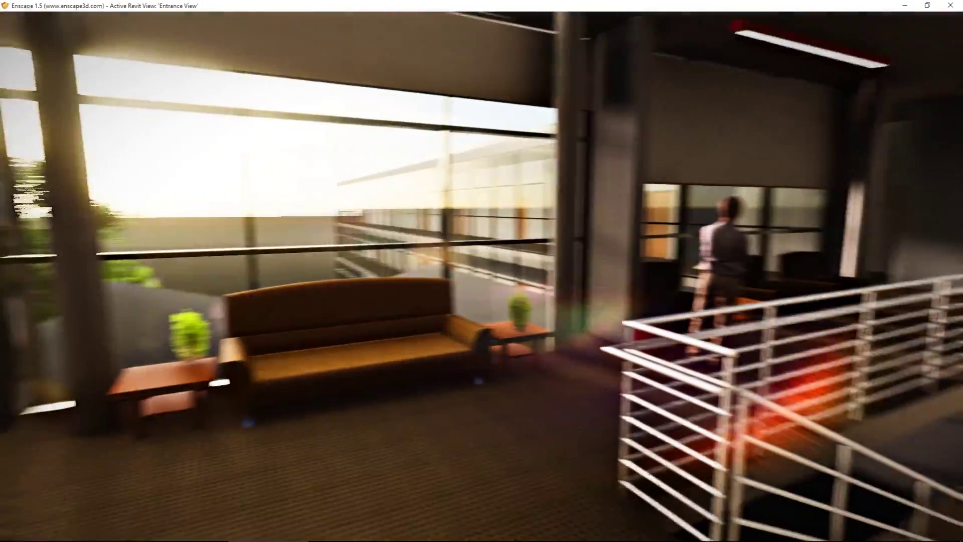
{"action": "key", "text": "s"}
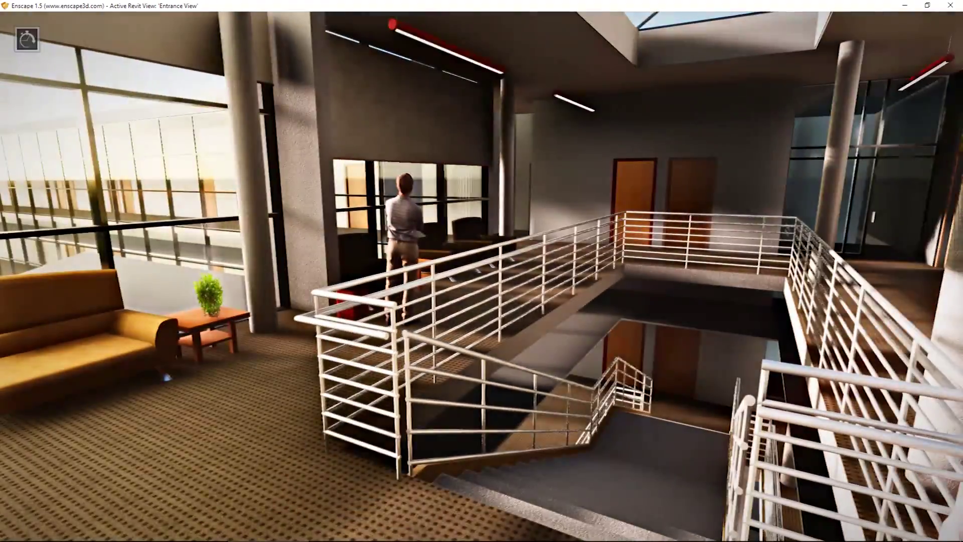
{"action": "key", "text": "w"}
{"action": "key", "text": "w"}
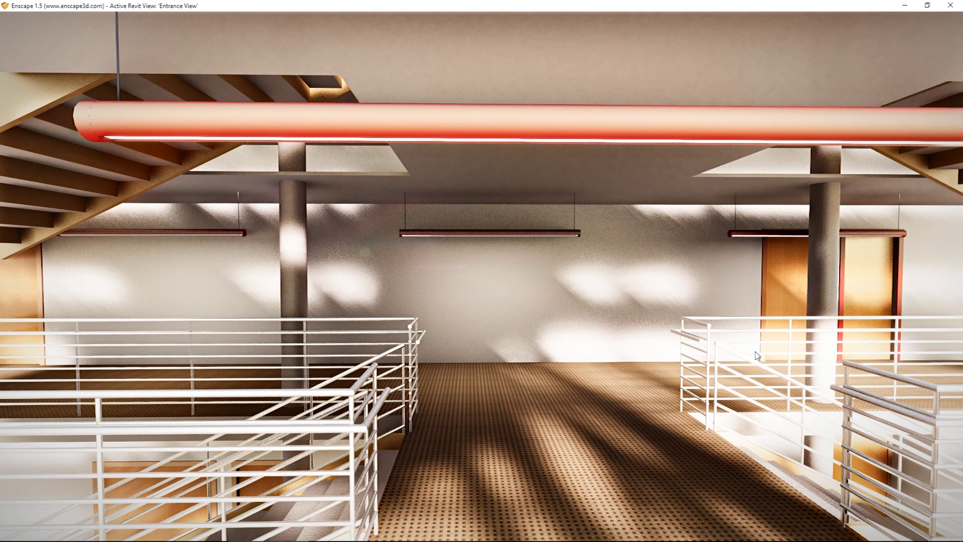
{"action": "left_click", "coordinate": [953, 5]}
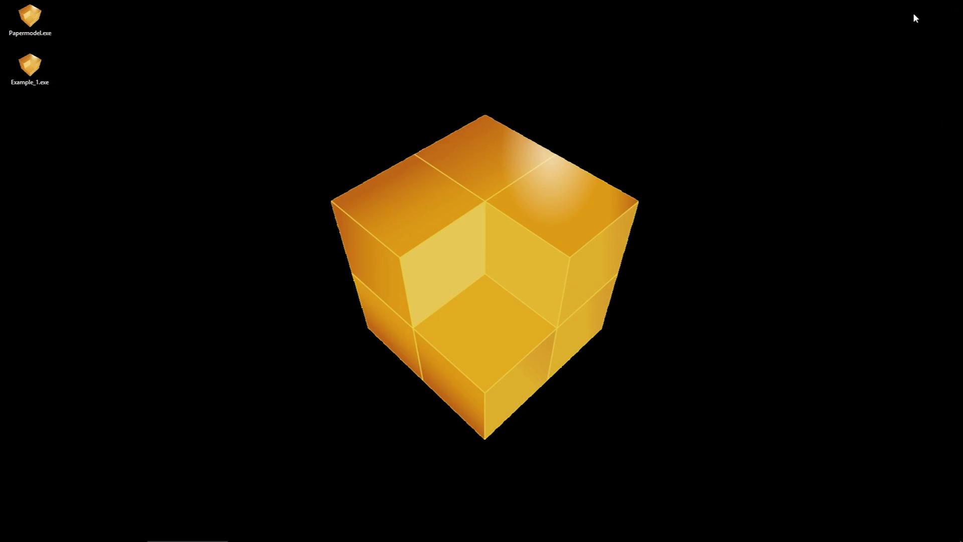
- Run Papermodel.exe from the desktop and maximize its window
{"action": "double_click", "coordinate": [42, 24]}
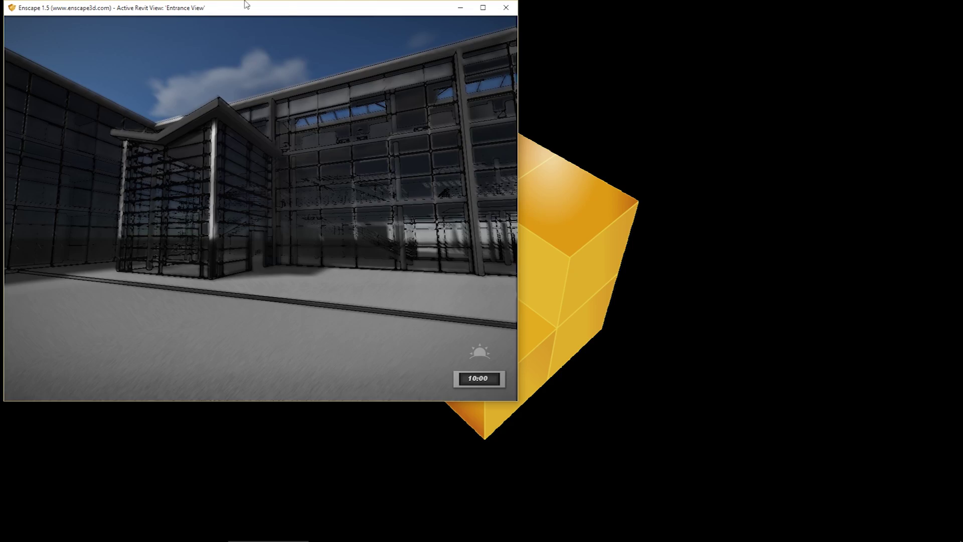
{"action": "left_click", "coordinate": [483, 8]}
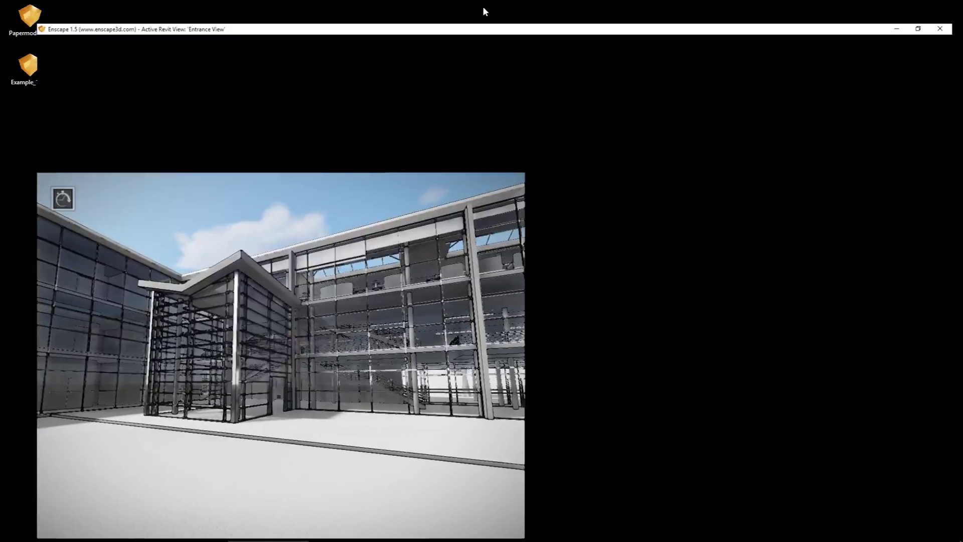